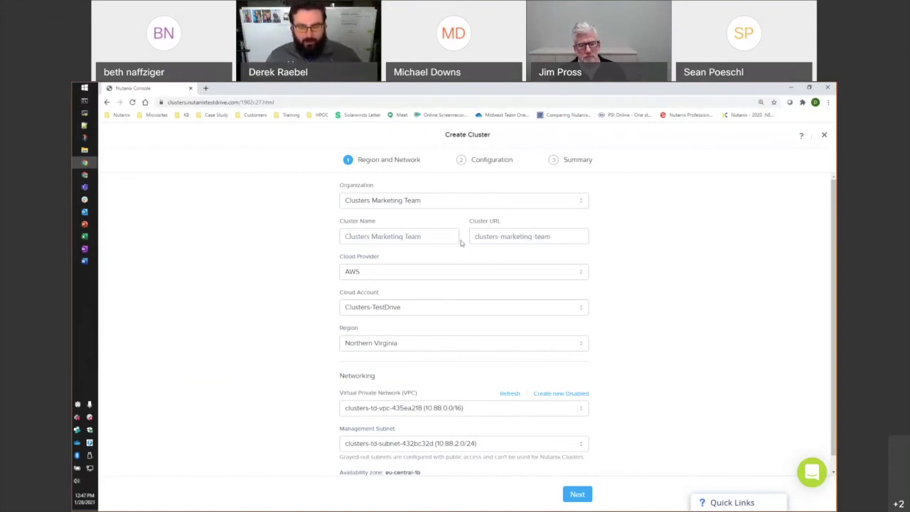
# Choose AWS as the cloud provider, Clusters-TestDrive as the cloud account and Northern Virginia as the region.
pyautogui.click(409, 275)
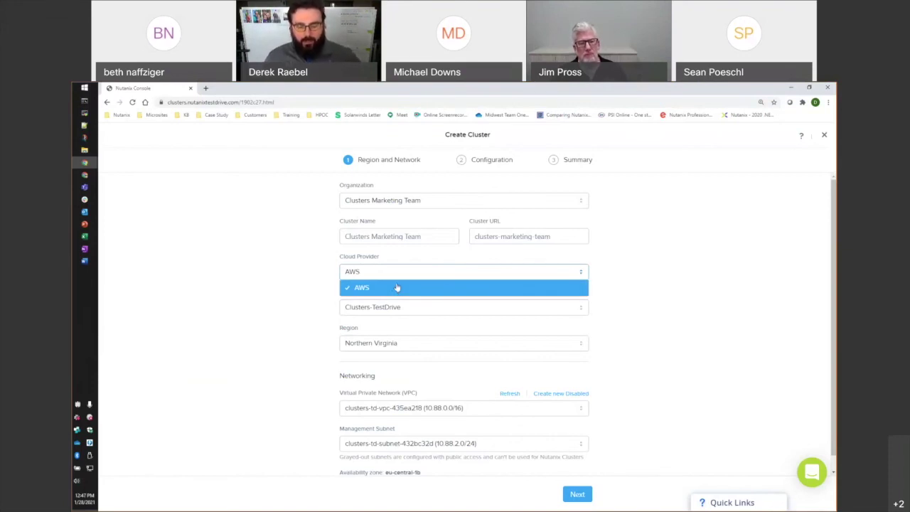
pyautogui.click(397, 287)
pyautogui.click(395, 308)
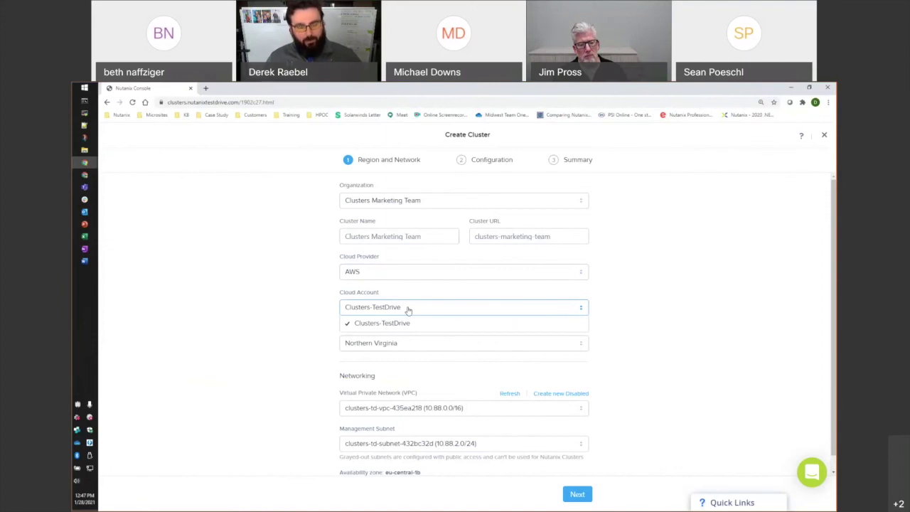
pyautogui.click(408, 310)
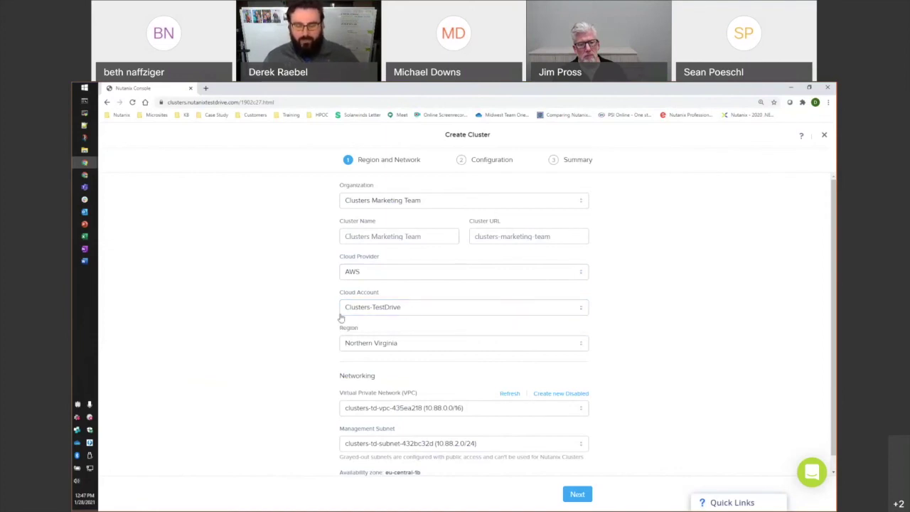
pyautogui.click(369, 346)
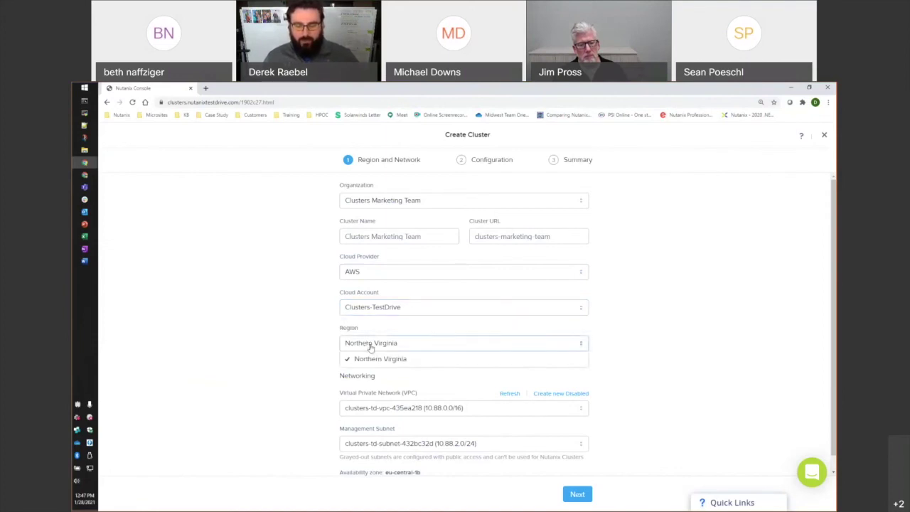
pyautogui.click(432, 349)
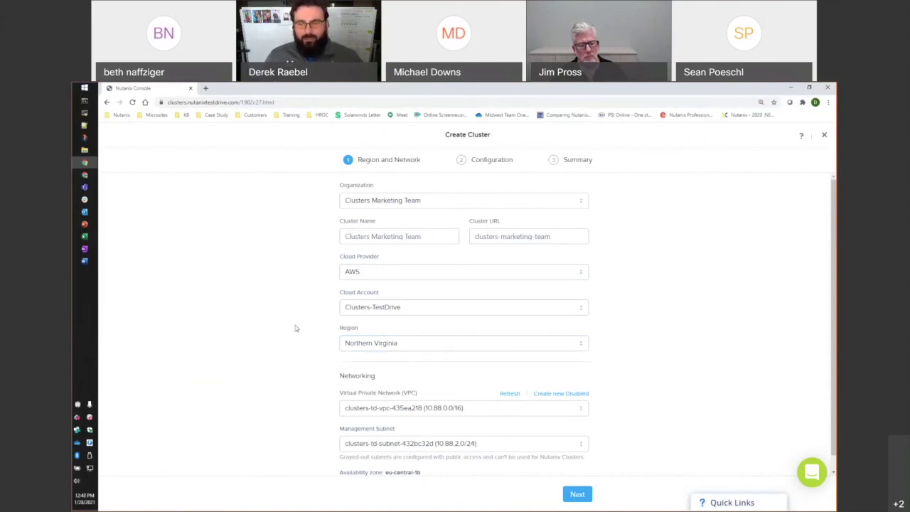
# Accept the networking selections, continue to the cluster's Configuration stage and dismiss its guide message.
pyautogui.scroll(-1, 283, 271)
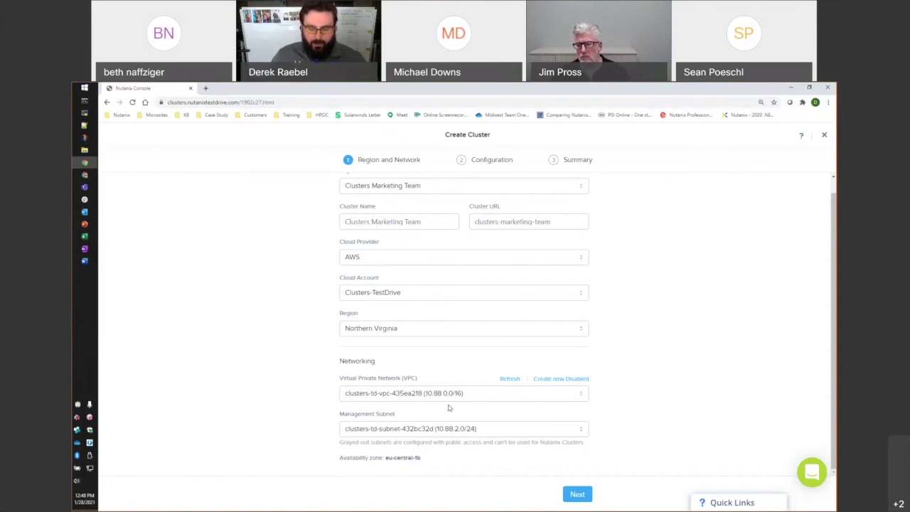
pyautogui.click(575, 495)
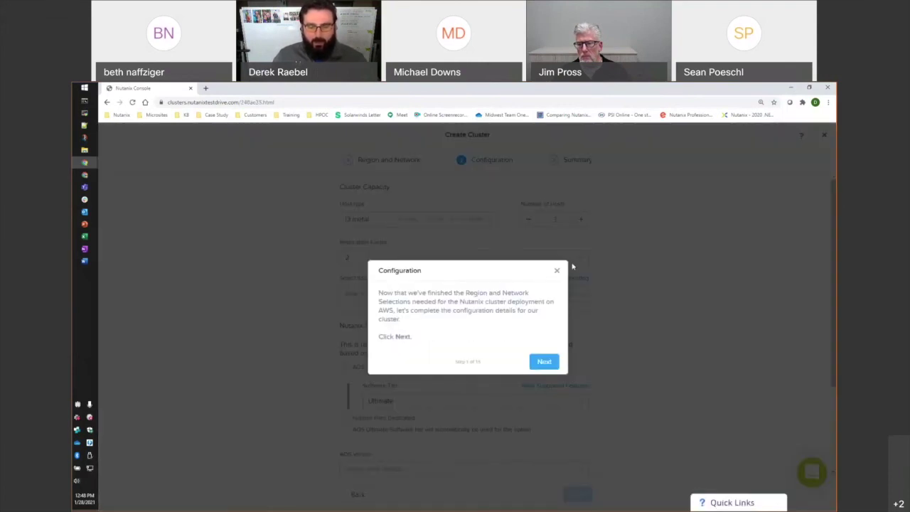
pyautogui.click(557, 270)
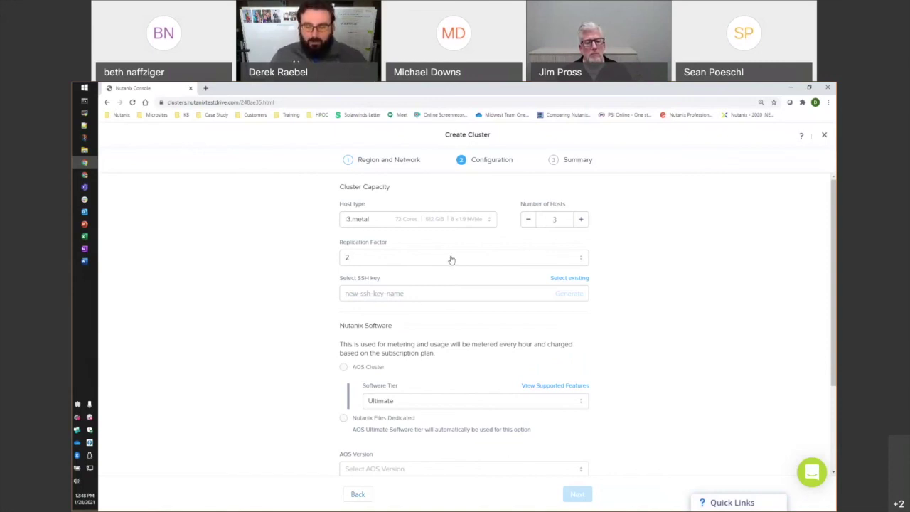
# Examine the host types available for the cluster without changing the selection.
pyautogui.click(466, 224)
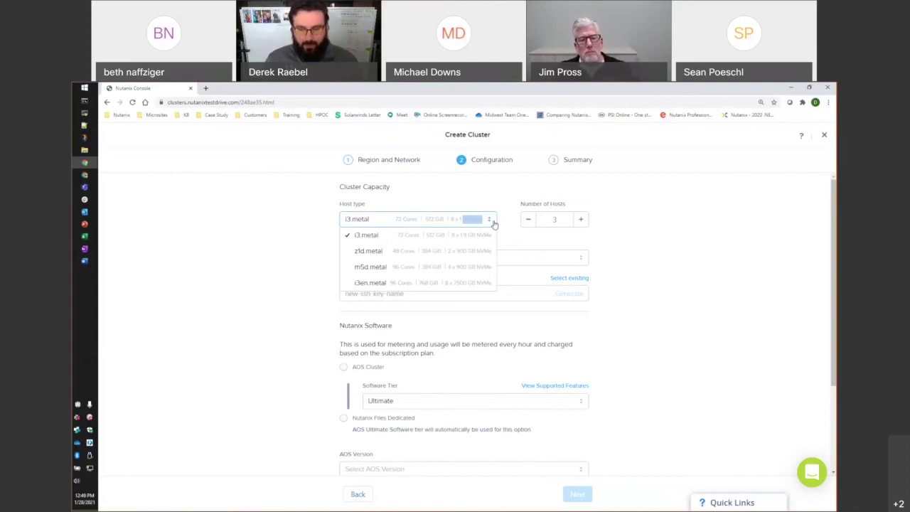
pyautogui.click(650, 203)
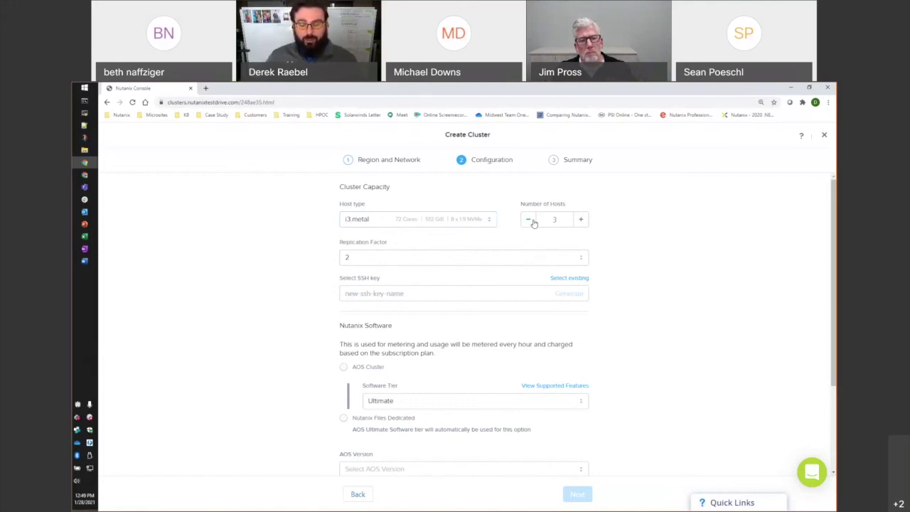
# Try lowering the number of hosts to 2 and 1, and restore it to 3.
pyautogui.click(533, 220)
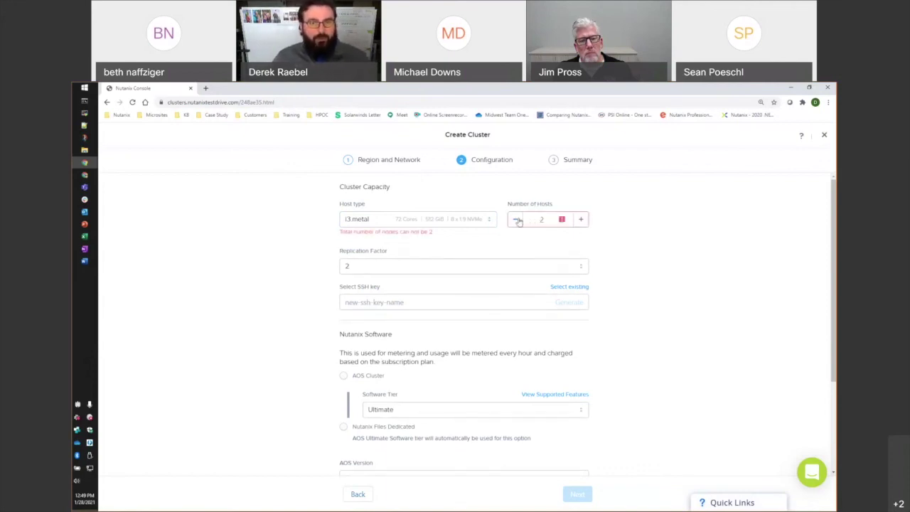
pyautogui.click(517, 220)
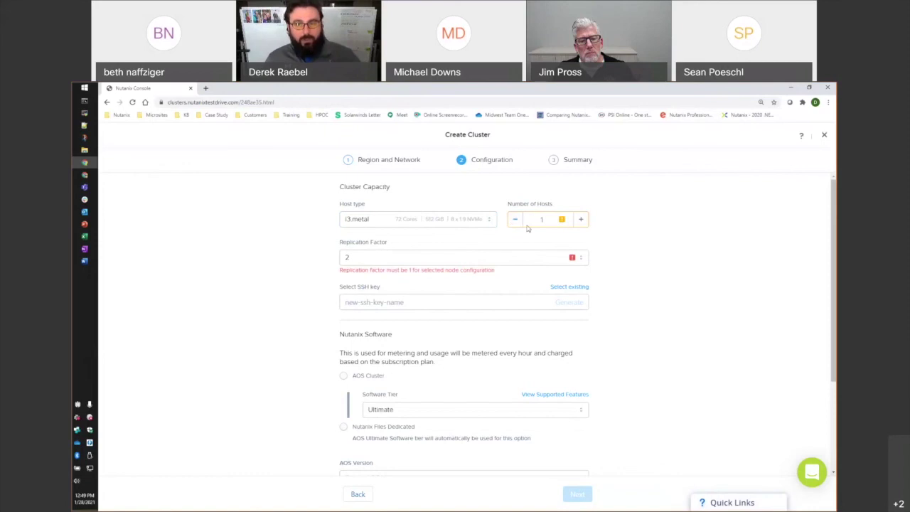
pyautogui.click(584, 225)
pyautogui.click(583, 225)
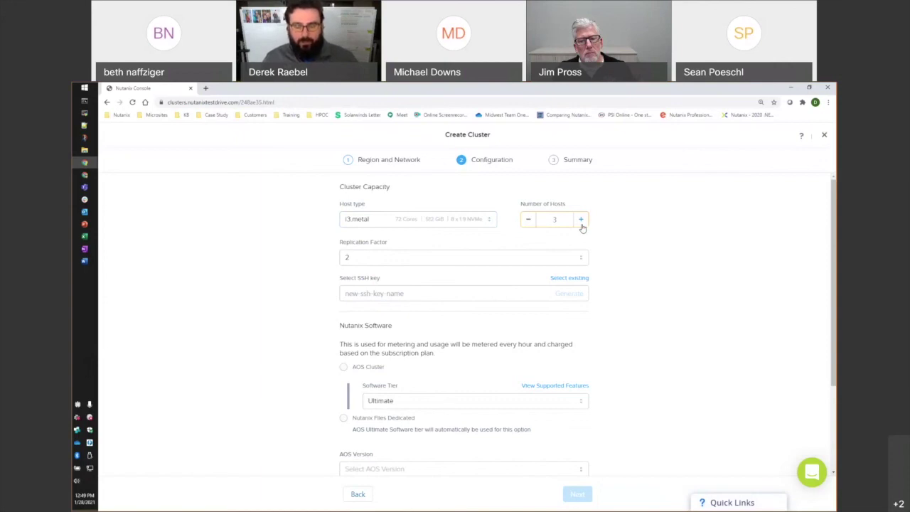
pyautogui.click(528, 220)
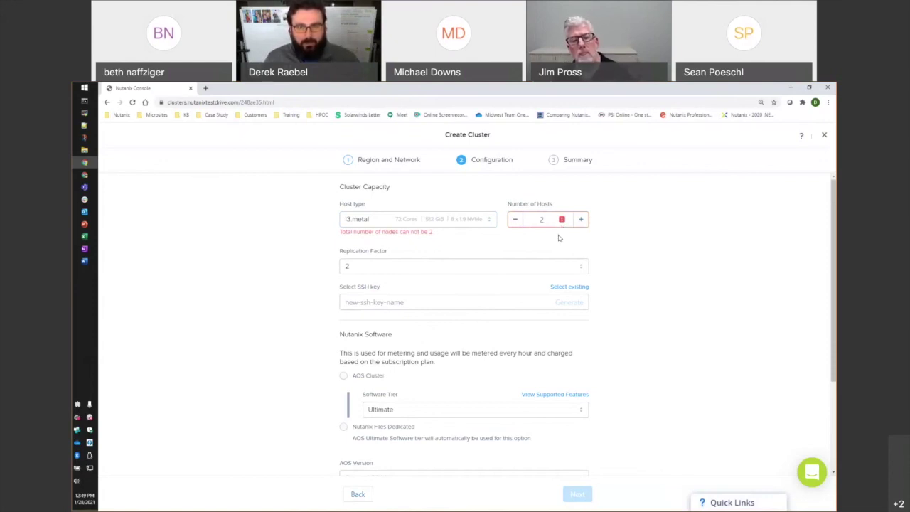
pyautogui.click(516, 222)
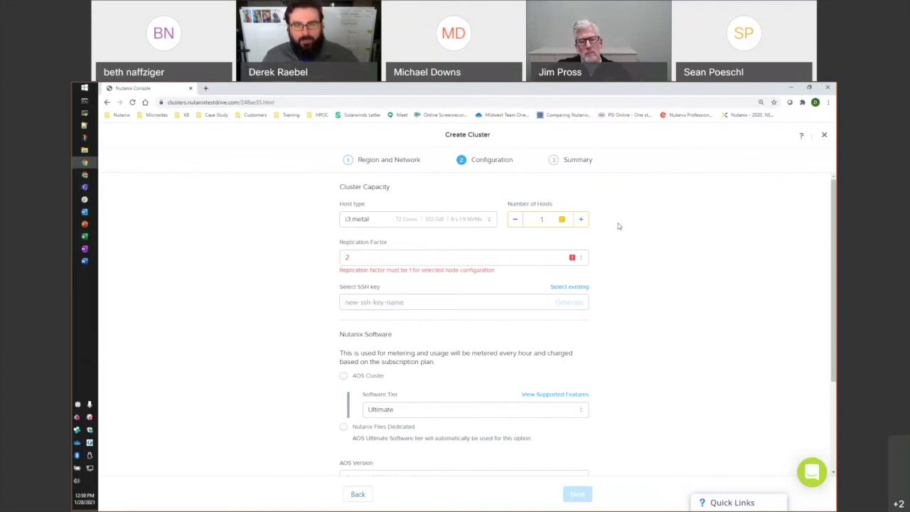
pyautogui.click(582, 220)
pyautogui.click(582, 221)
pyautogui.click(583, 221)
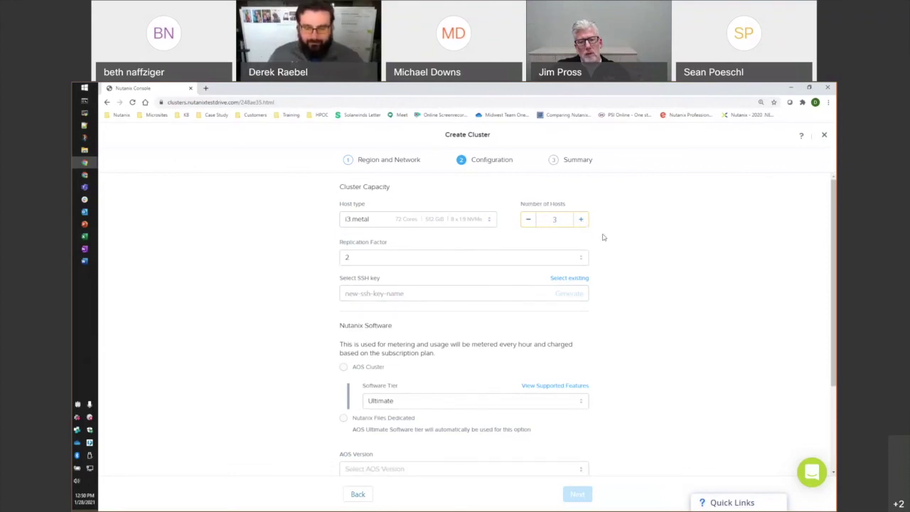
# Use the existing nutanix SSH key for the cluster instead of generating a new one.
pyautogui.scroll(-1, 602, 235)
pyautogui.click(571, 212)
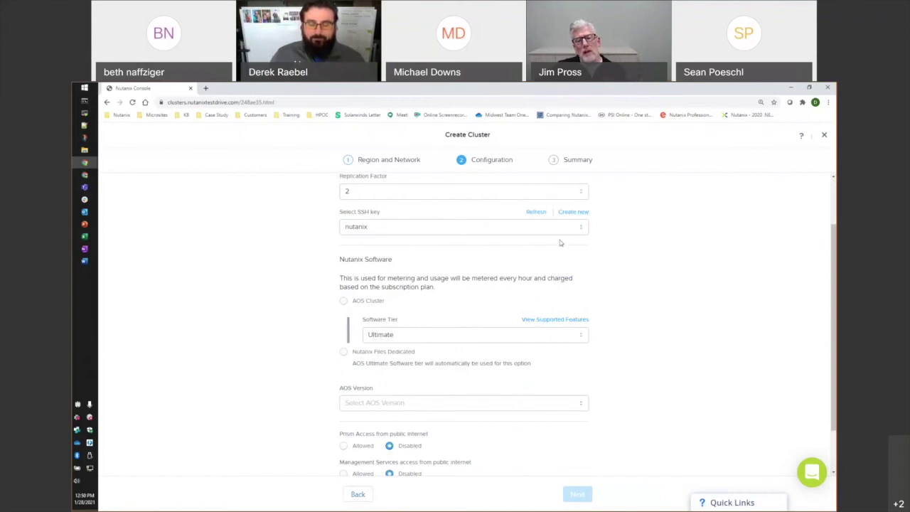
# Select AOS Cluster with AOS version 5.17.1.5 and disable management services access from the public internet.
pyautogui.scroll(1, 611, 237)
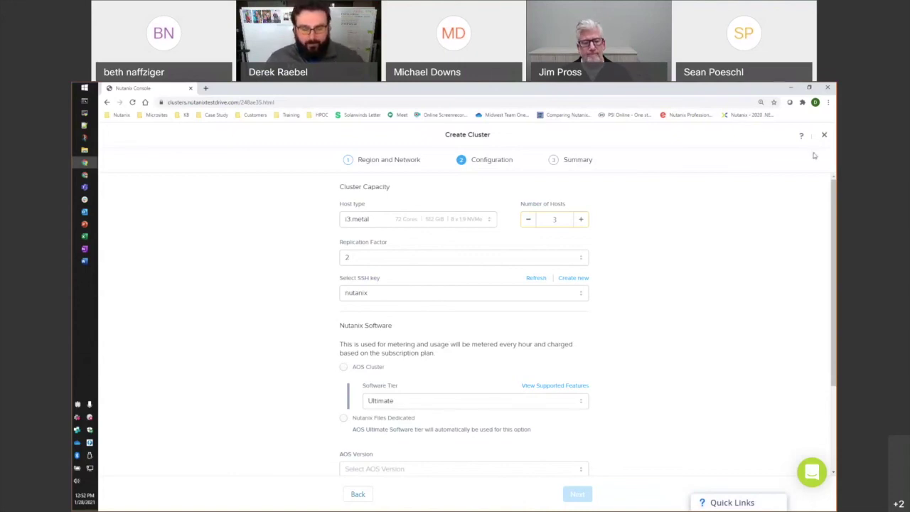
pyautogui.scroll(-2, 319, 299)
pyautogui.scroll(2, 319, 299)
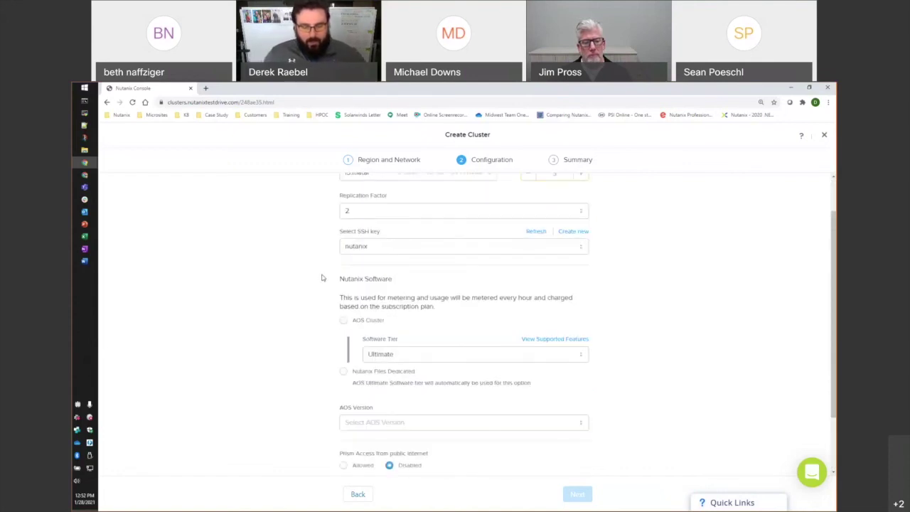
pyautogui.scroll(-2, 504, 268)
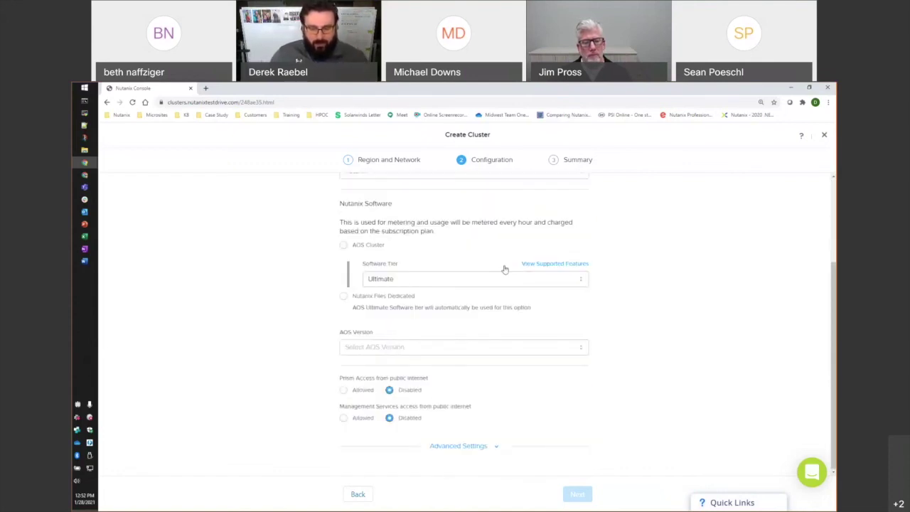
pyautogui.scroll(2, 515, 236)
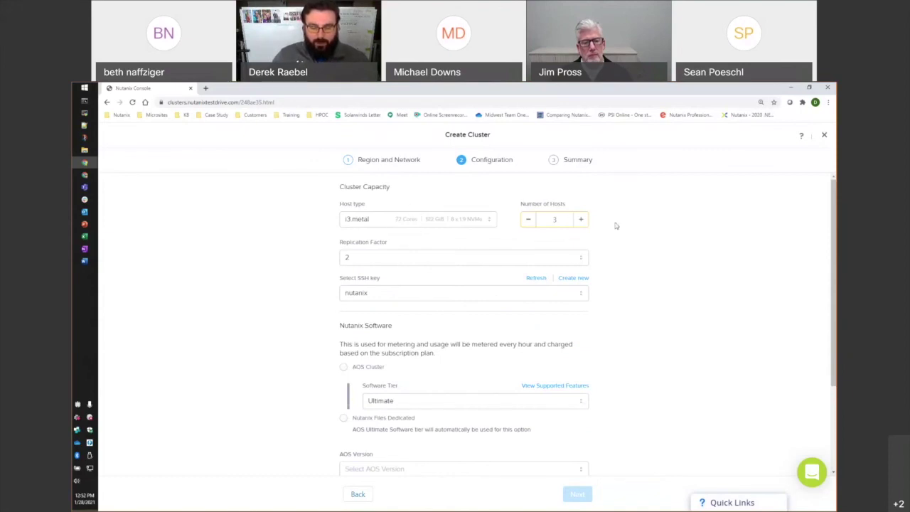
pyautogui.scroll(-1, 618, 228)
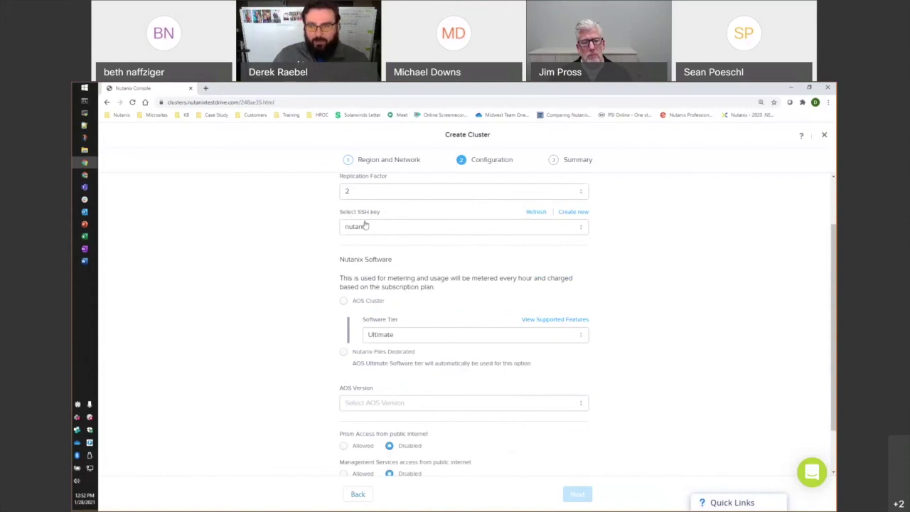
pyautogui.scroll(-1, 332, 226)
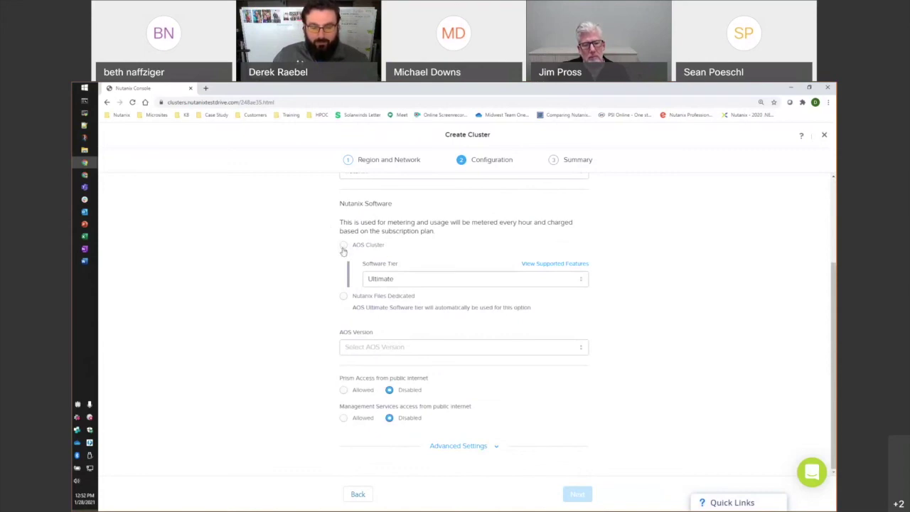
pyautogui.click(343, 247)
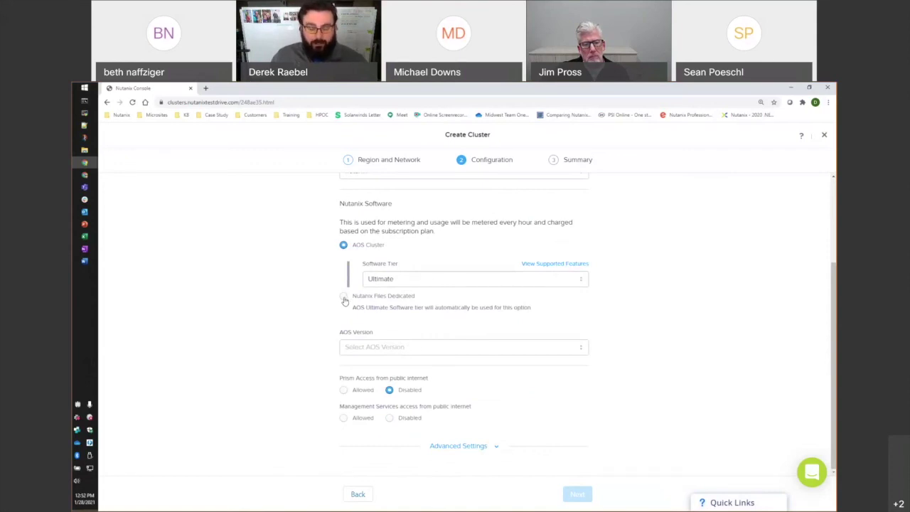
pyautogui.click(424, 348)
pyautogui.click(410, 362)
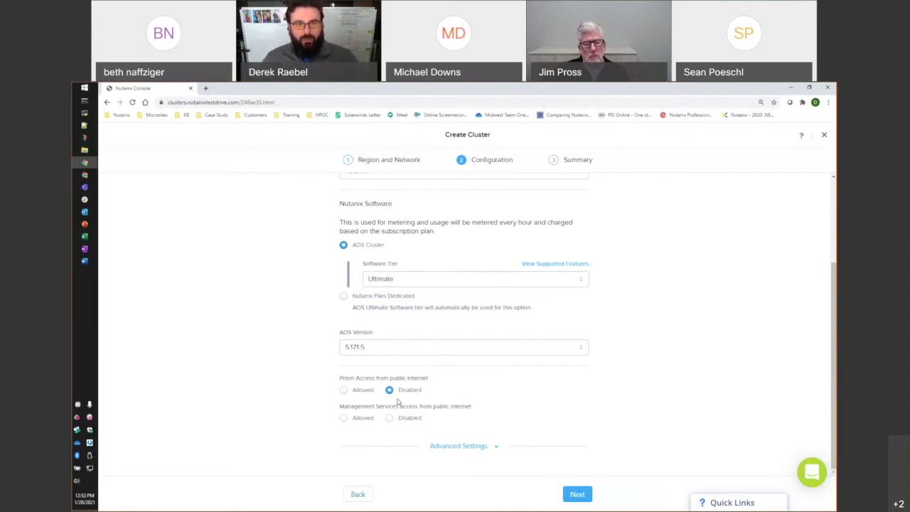
pyautogui.click(390, 418)
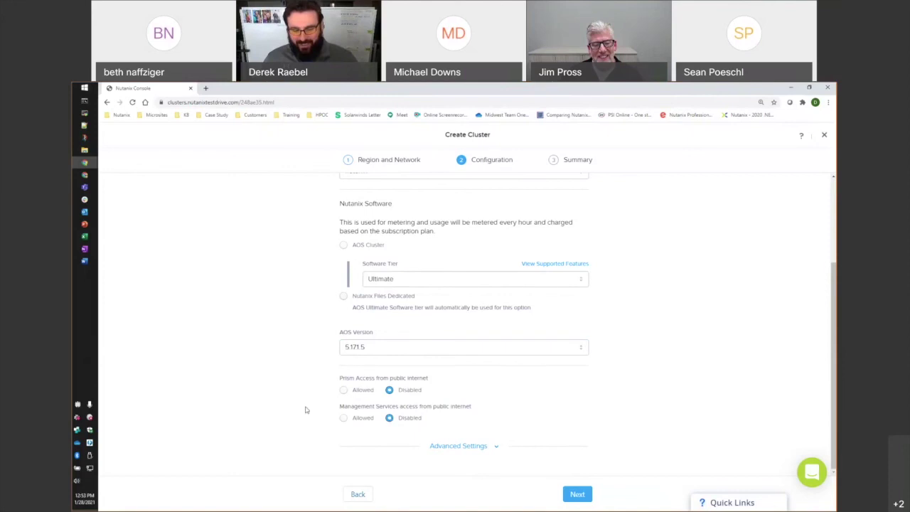
# Expand the advanced settings and try scheduling the cluster's termination.
pyautogui.click(455, 447)
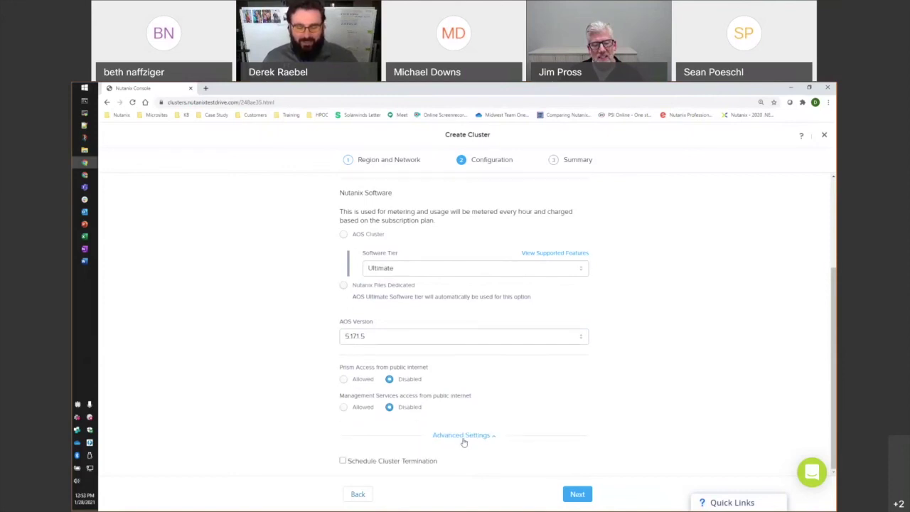
pyautogui.click(343, 462)
pyautogui.scroll(-2, 320, 443)
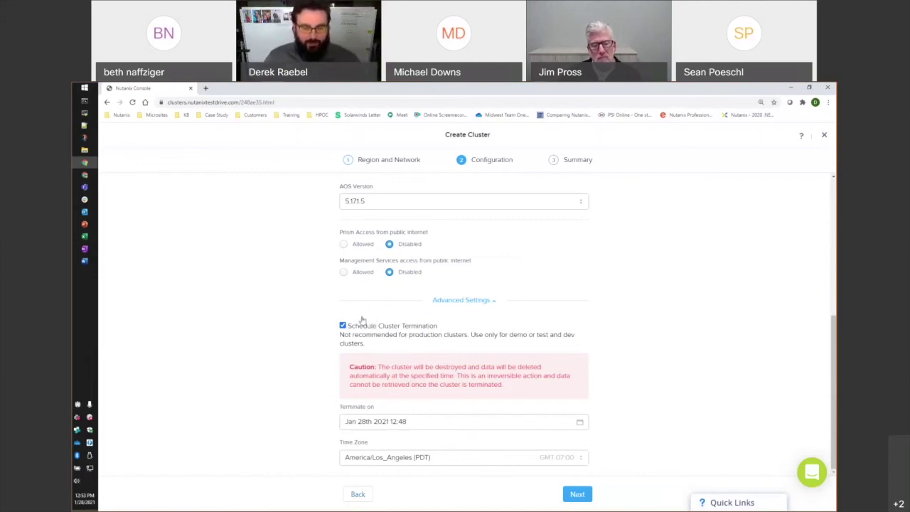
pyautogui.click(344, 326)
# Continue to the Summary stage, dismiss its guide message and review the cluster's network, capacity and software settings.
pyautogui.click(577, 494)
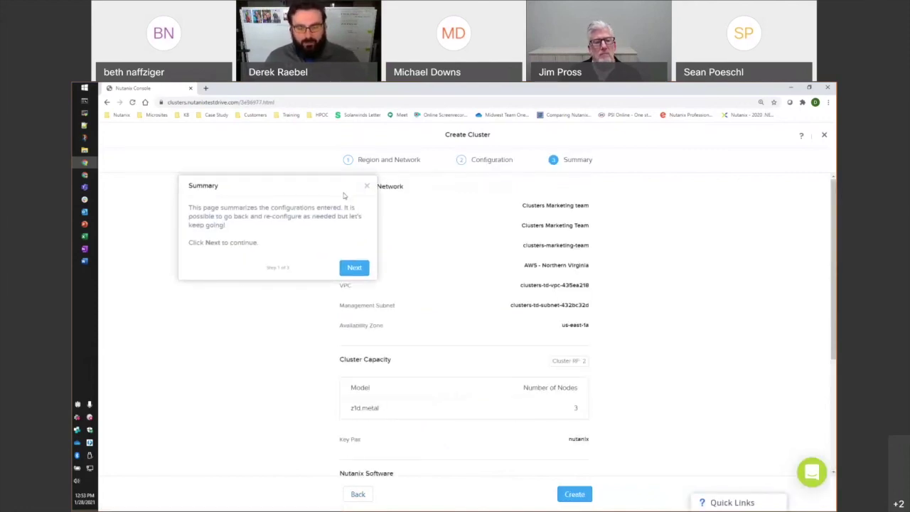
pyautogui.click(367, 186)
pyautogui.scroll(-3, 381, 329)
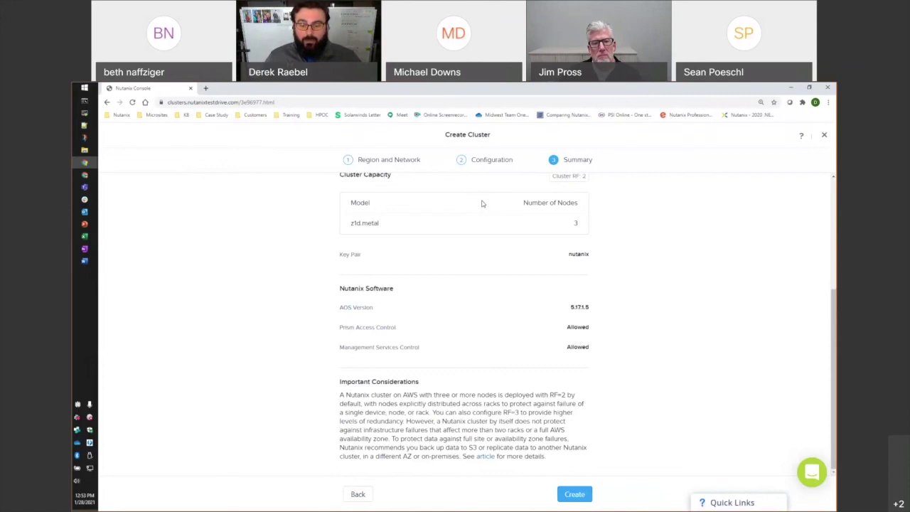
pyautogui.scroll(3, 555, 284)
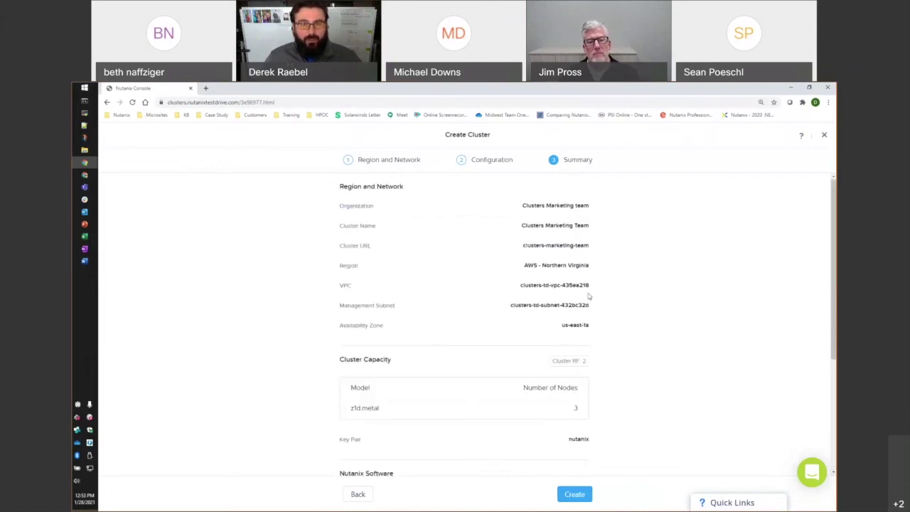
pyautogui.scroll(-3, 589, 296)
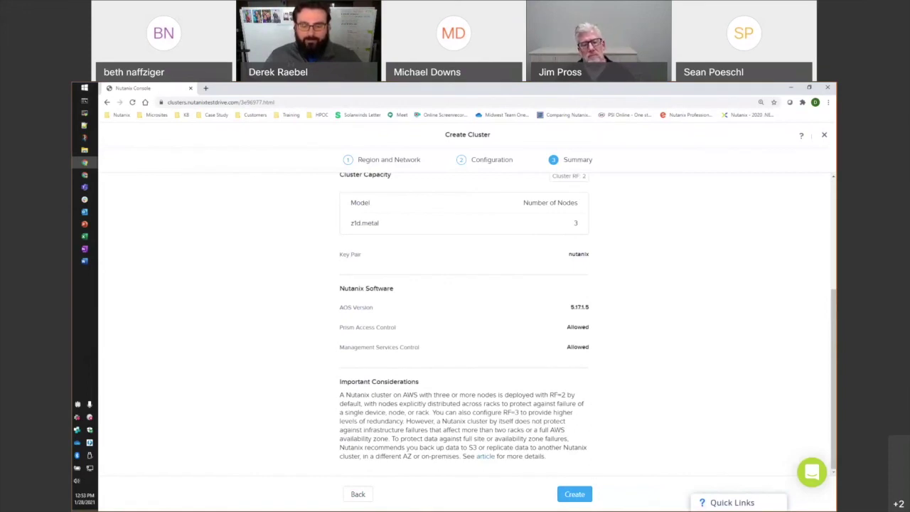
# Switch to the Nutanix Clusters webinar presentation in PowerPoint.
pyautogui.moveTo(86, 226)
pyautogui.click(86, 226)
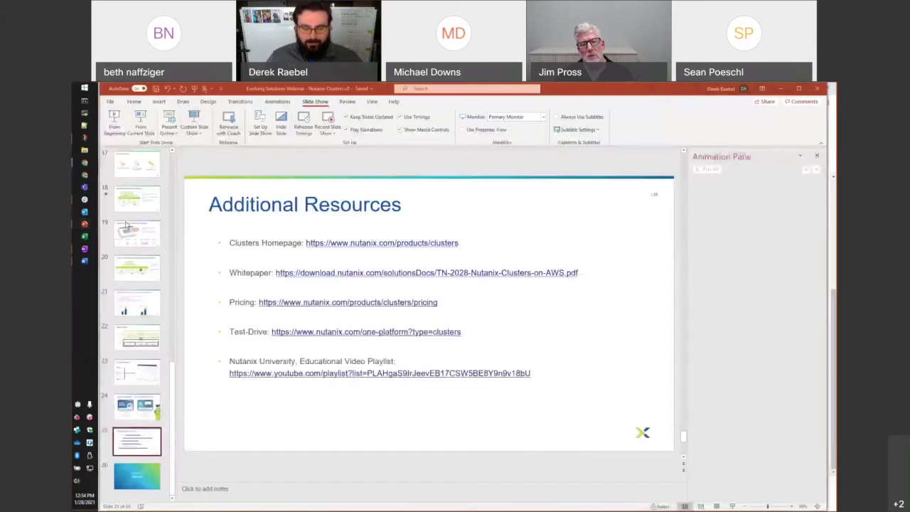